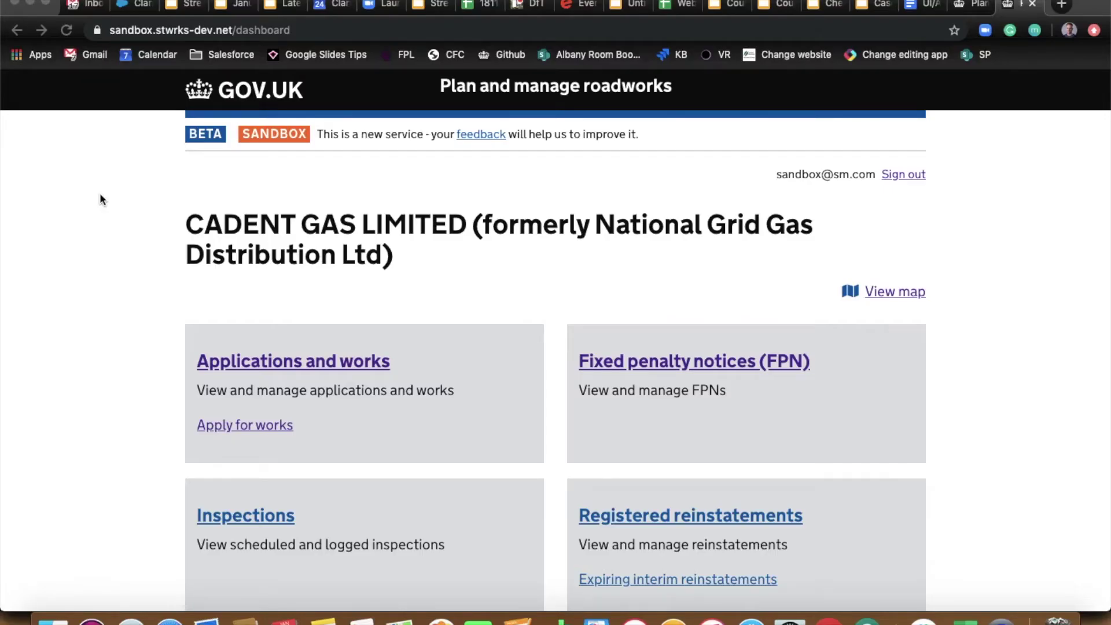
Step: In Applications and works, tick the In progress status and the Minor, Standard and Major categories
click(317, 366)
click(314, 365)
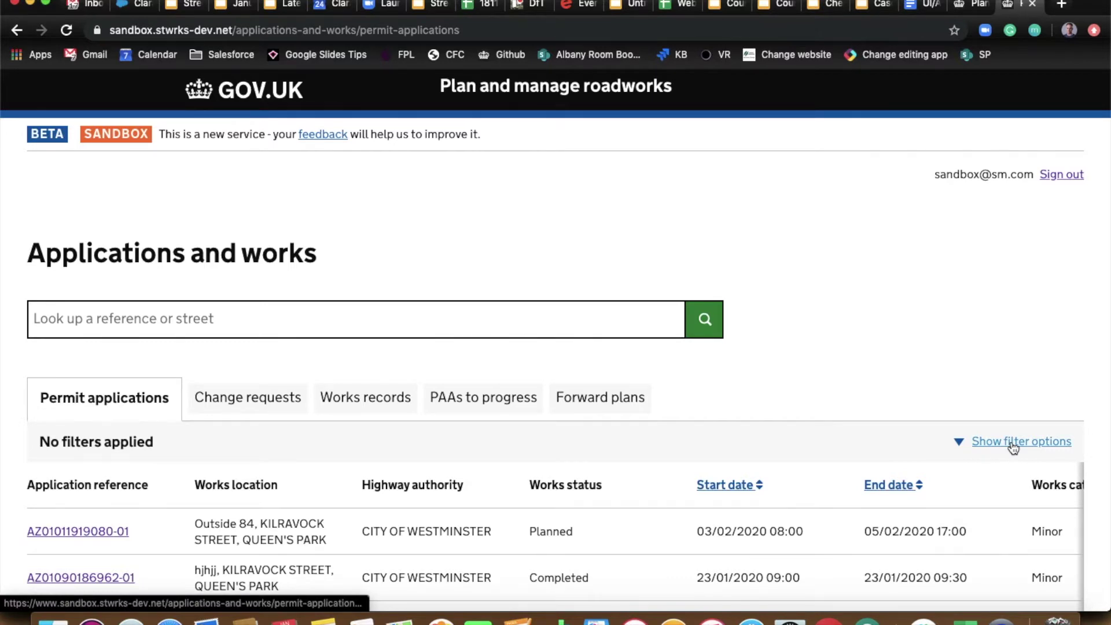
click(1013, 442)
scroll(776, 429, down, 5)
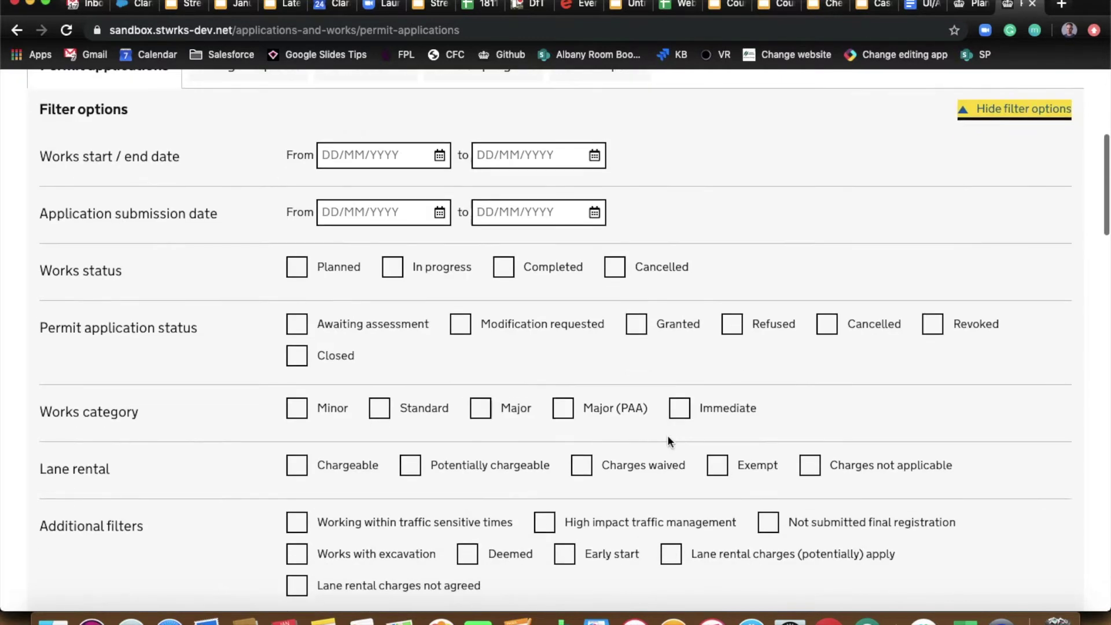
click(393, 268)
click(301, 412)
click(402, 415)
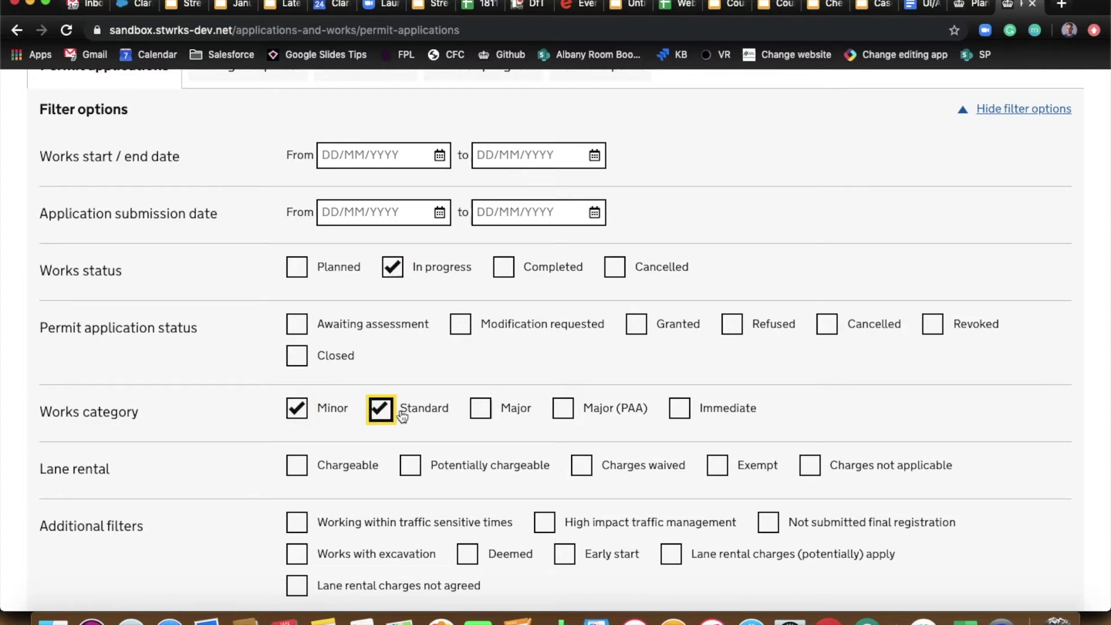
click(480, 417)
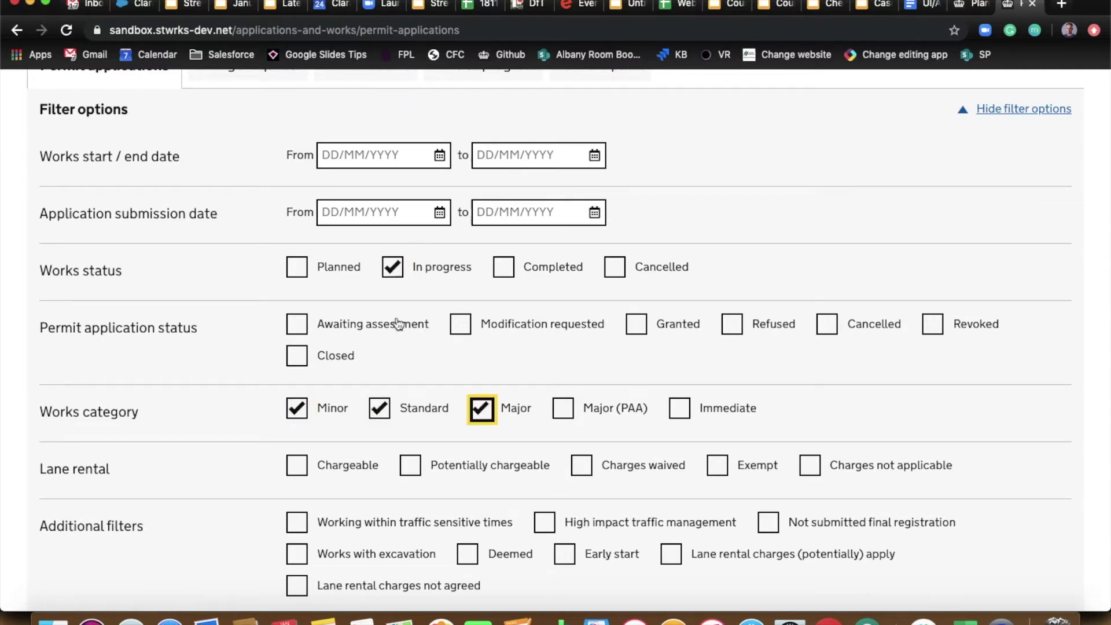
scroll(399, 324, down, 3)
click(91, 521)
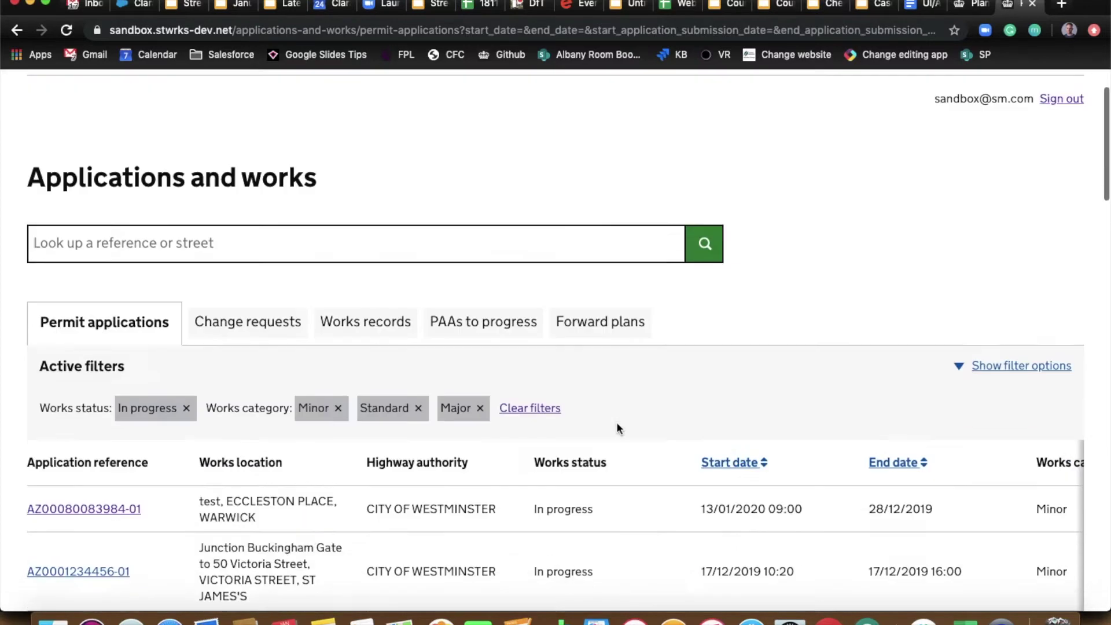
scroll(616, 422, down, 4)
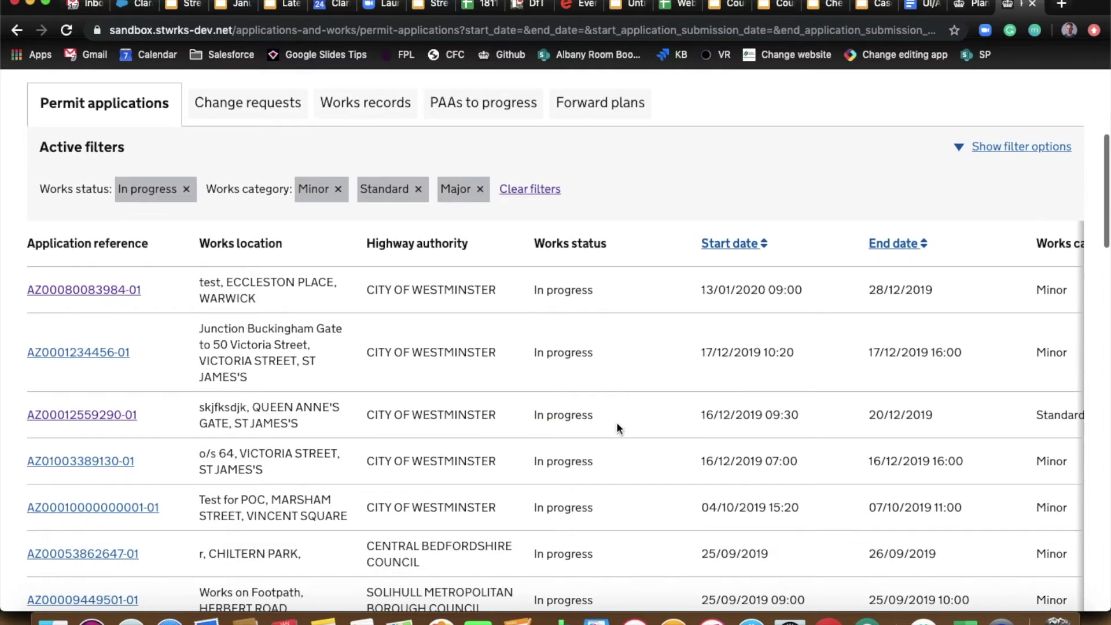
click(97, 297)
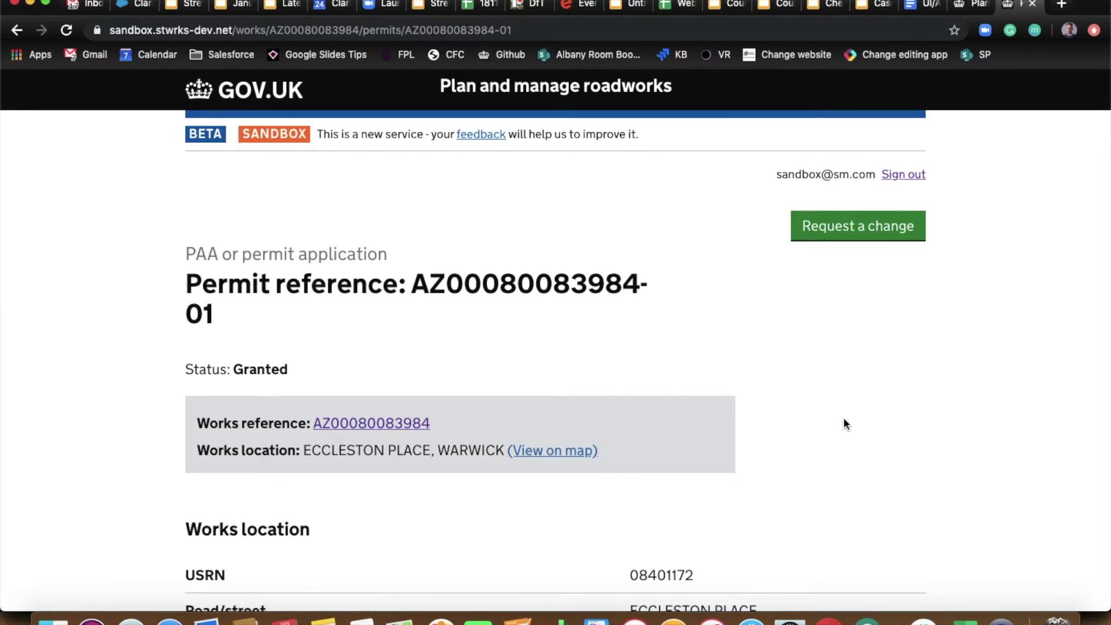
scroll(844, 421, down, 1)
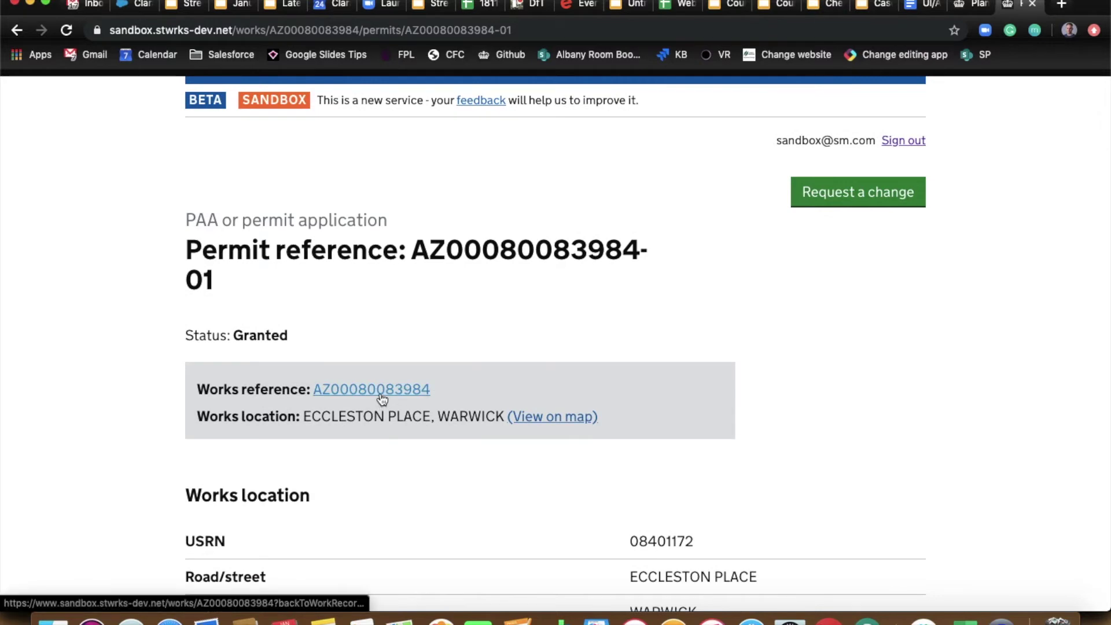
click(383, 399)
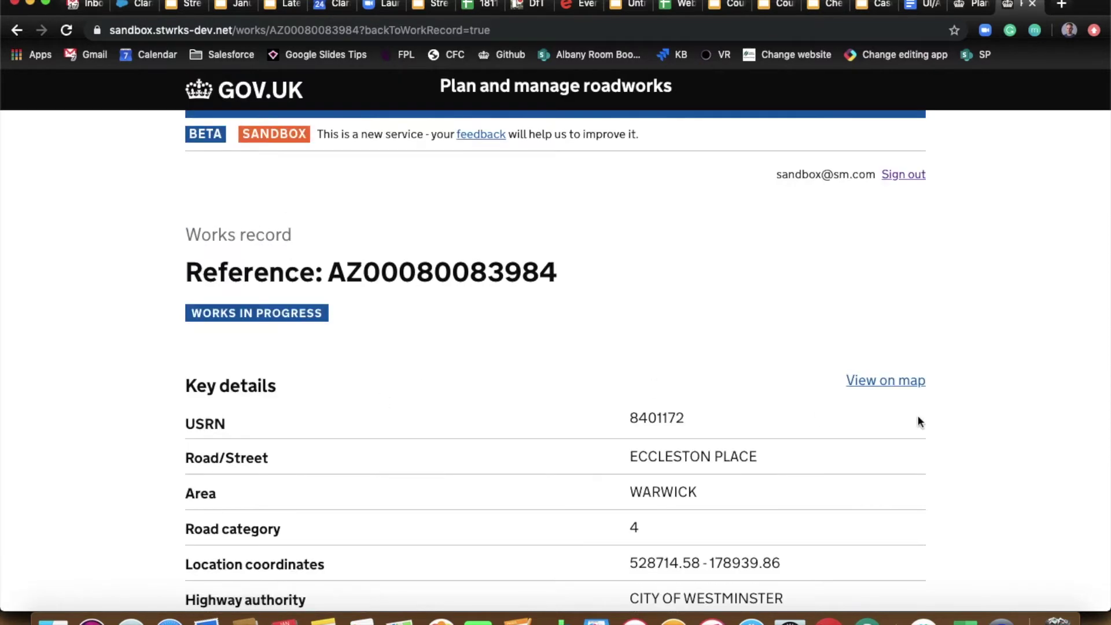
scroll(955, 445, down, 3)
scroll(955, 444, down, 10)
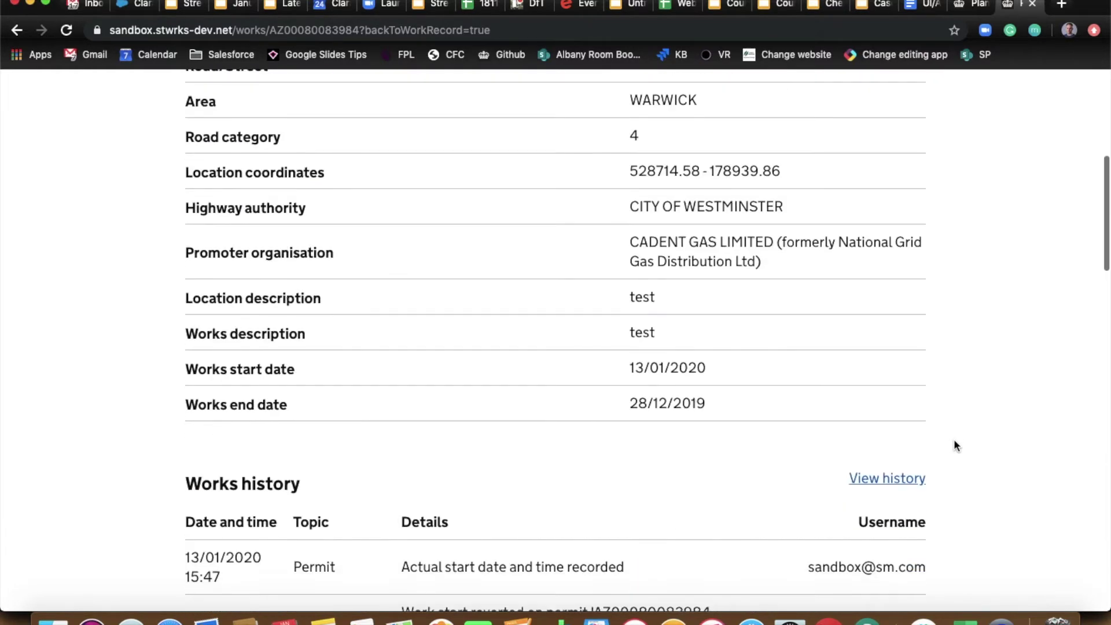
scroll(953, 445, down, 4)
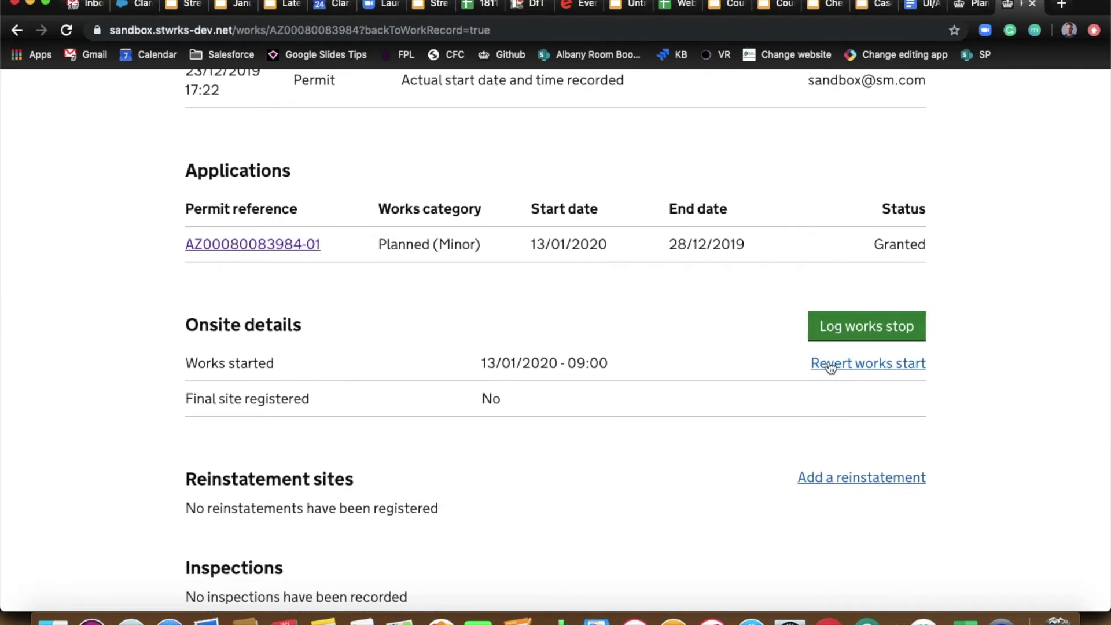
click(869, 372)
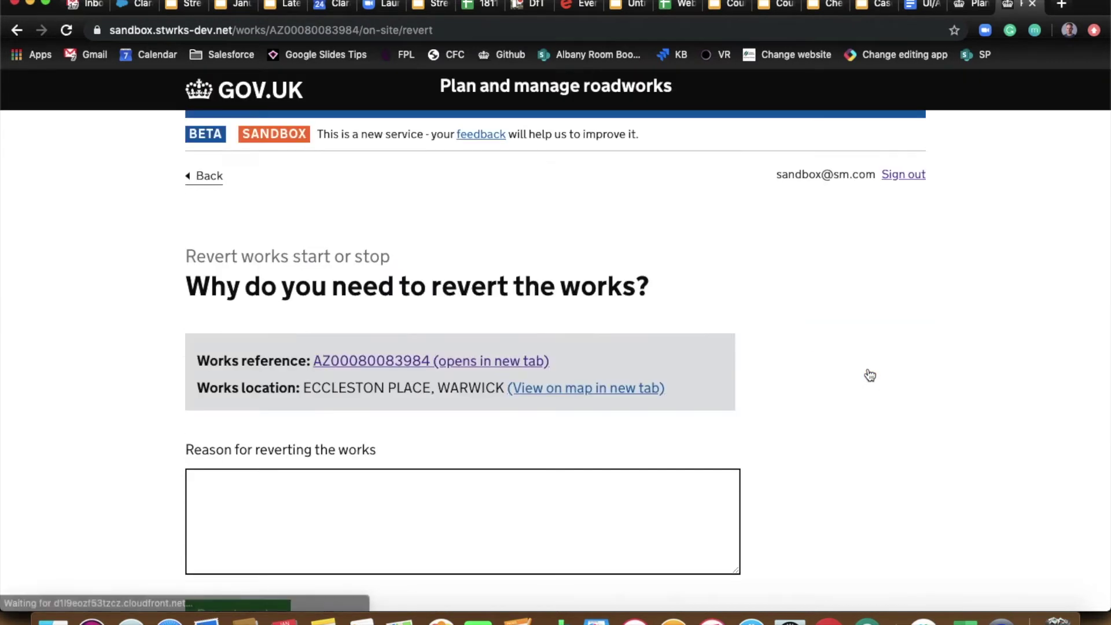
Step: Submit the works start reversal with the reason 'Started in error'
scroll(794, 442, down, 2)
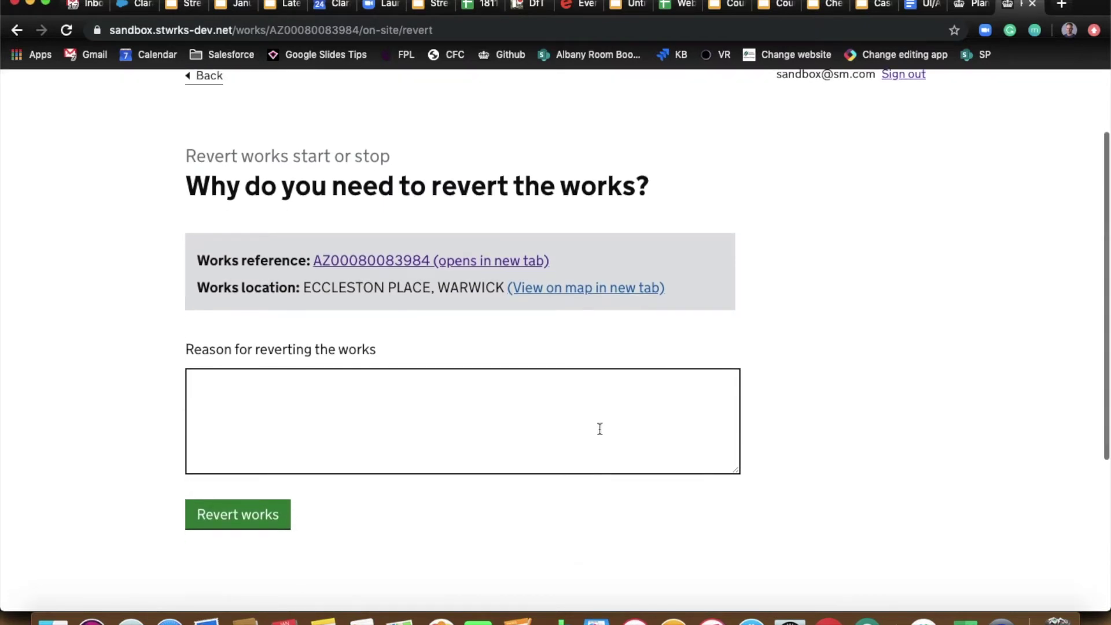
click(497, 408)
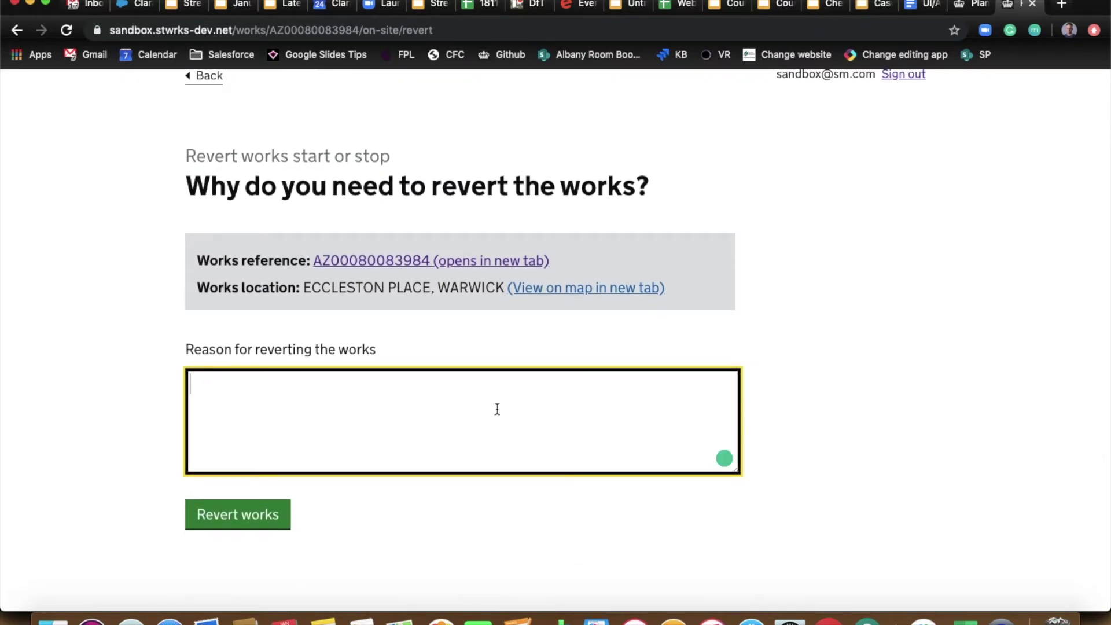
text(Started in error)
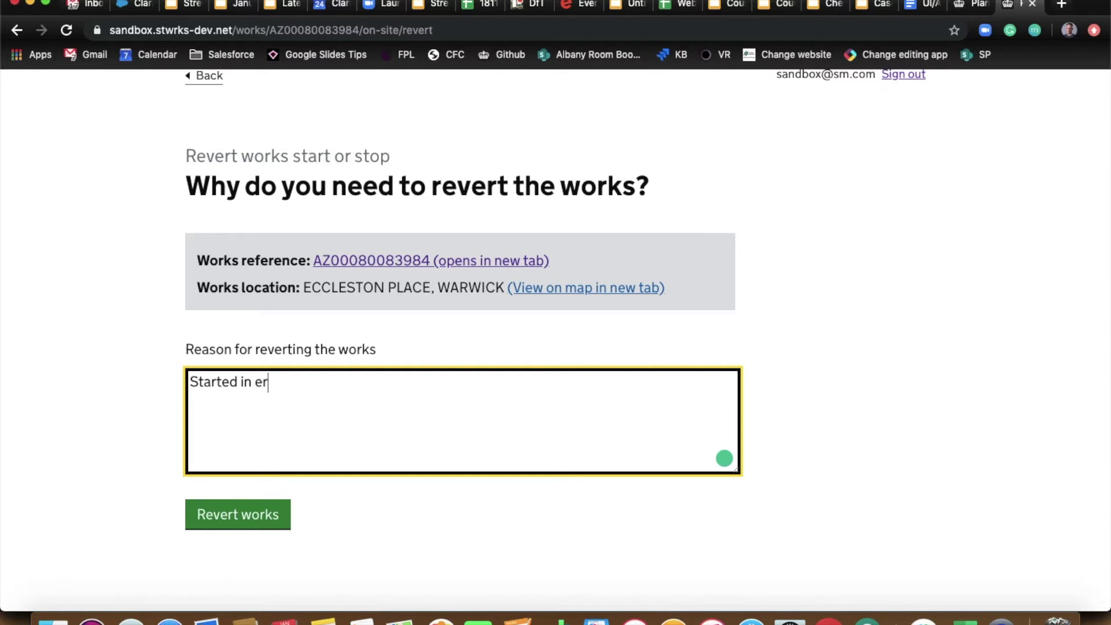
click(285, 514)
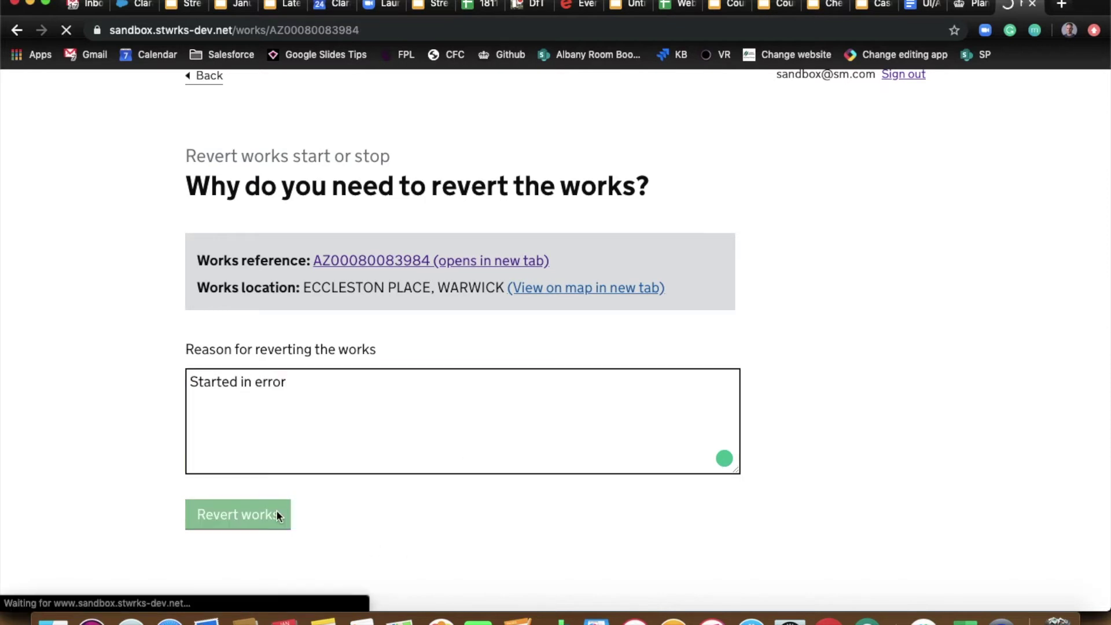
scroll(933, 461, down, 10)
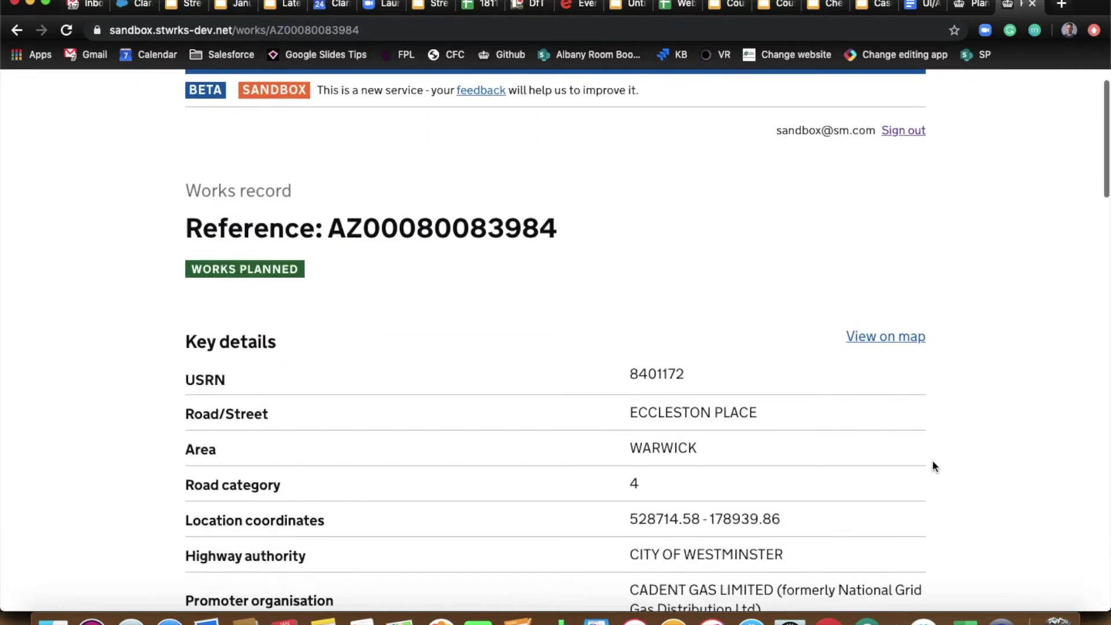
scroll(933, 461, down, 10)
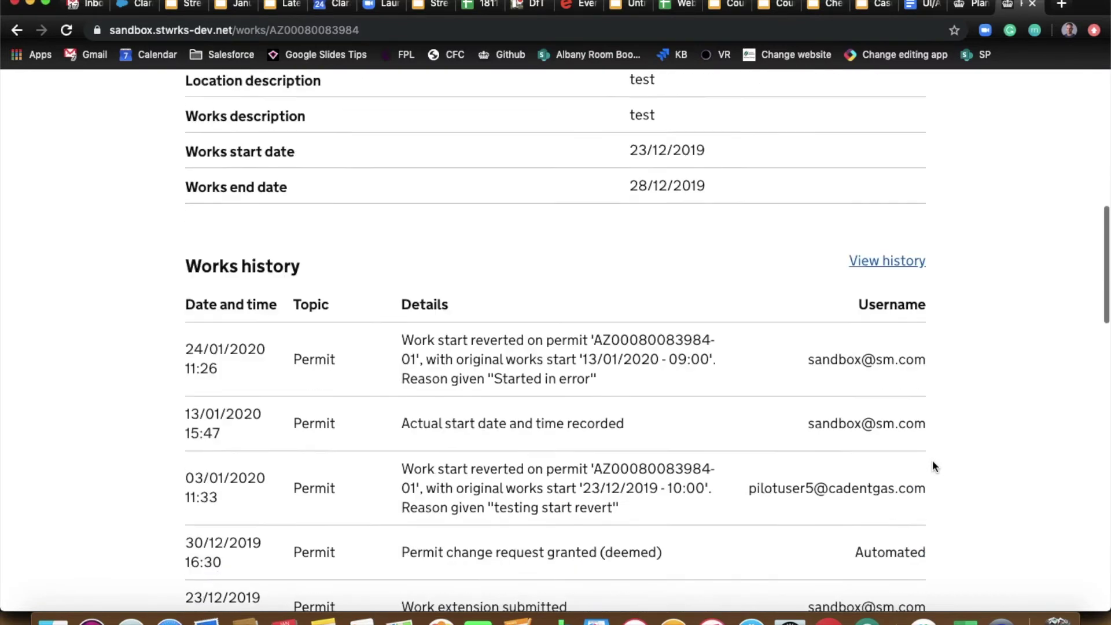
scroll(932, 461, up, 5)
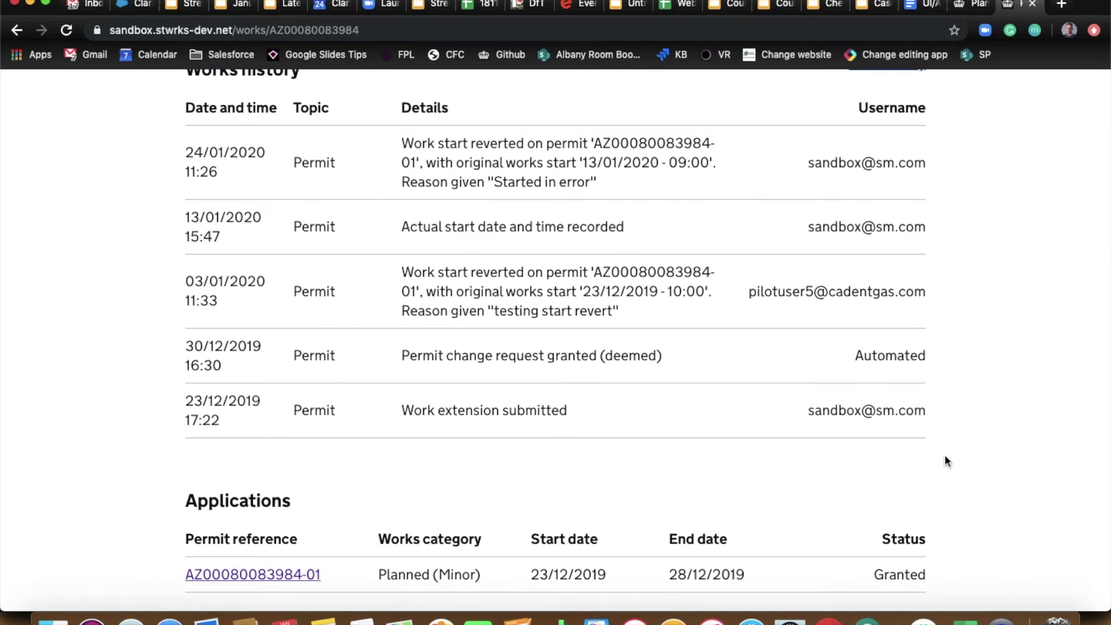
scroll(945, 457, down, 3)
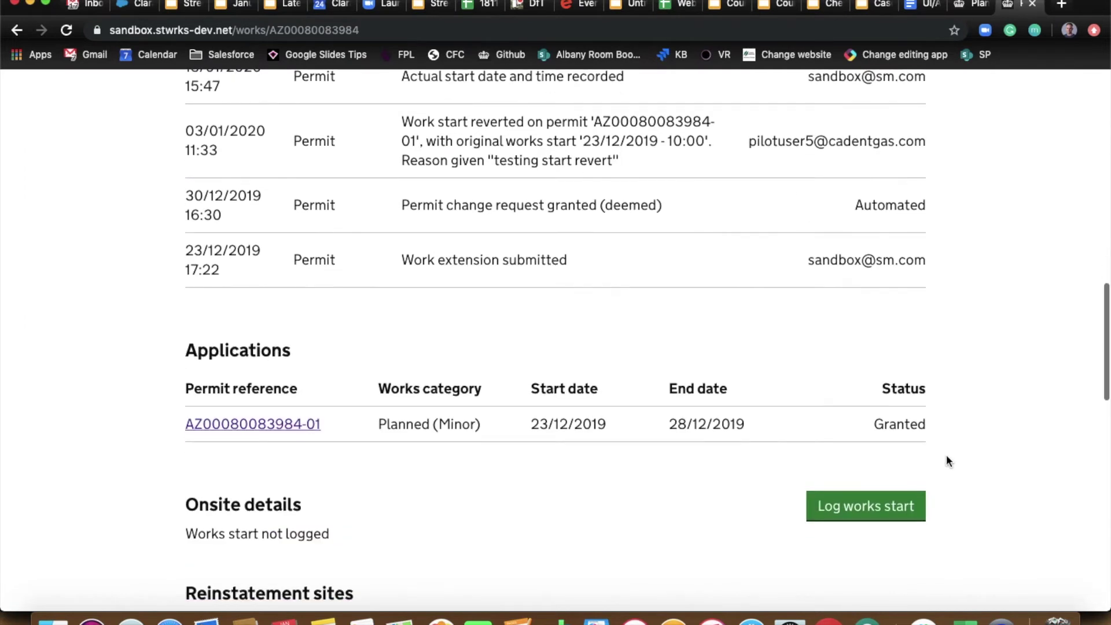
click(872, 520)
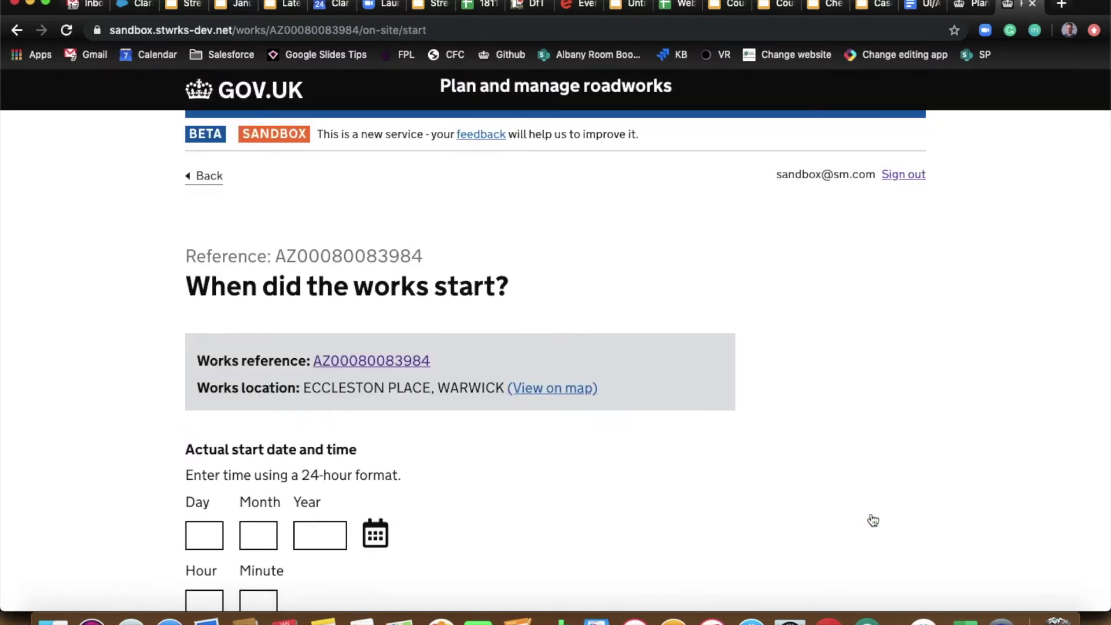
Step: Log the actual works start as 24 January 2020 at 11:00
scroll(872, 520, down, 4)
click(377, 310)
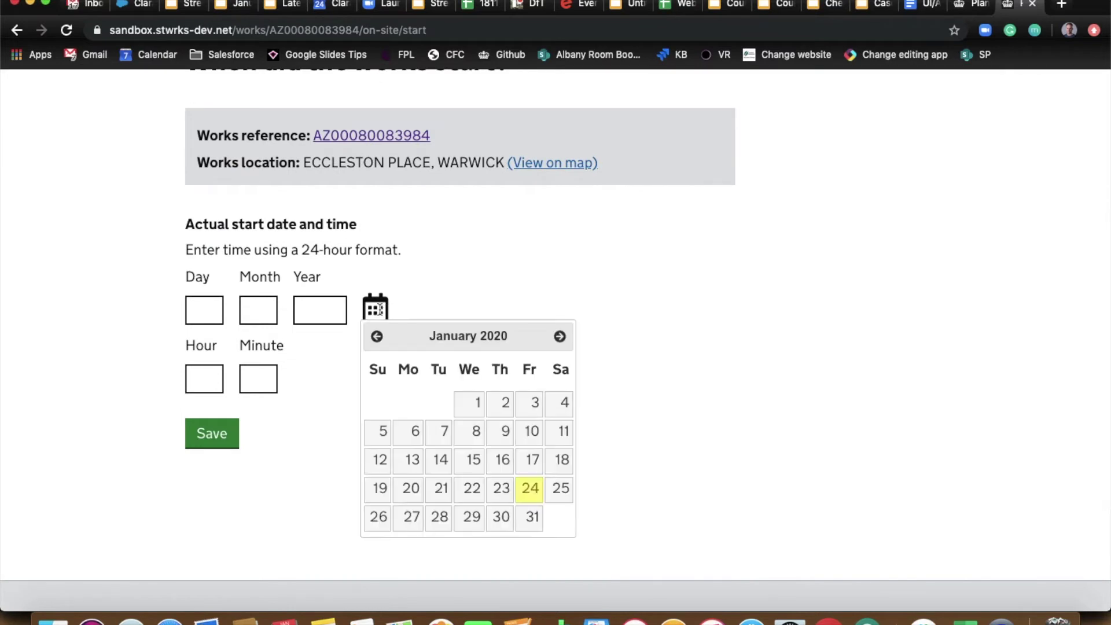
click(529, 494)
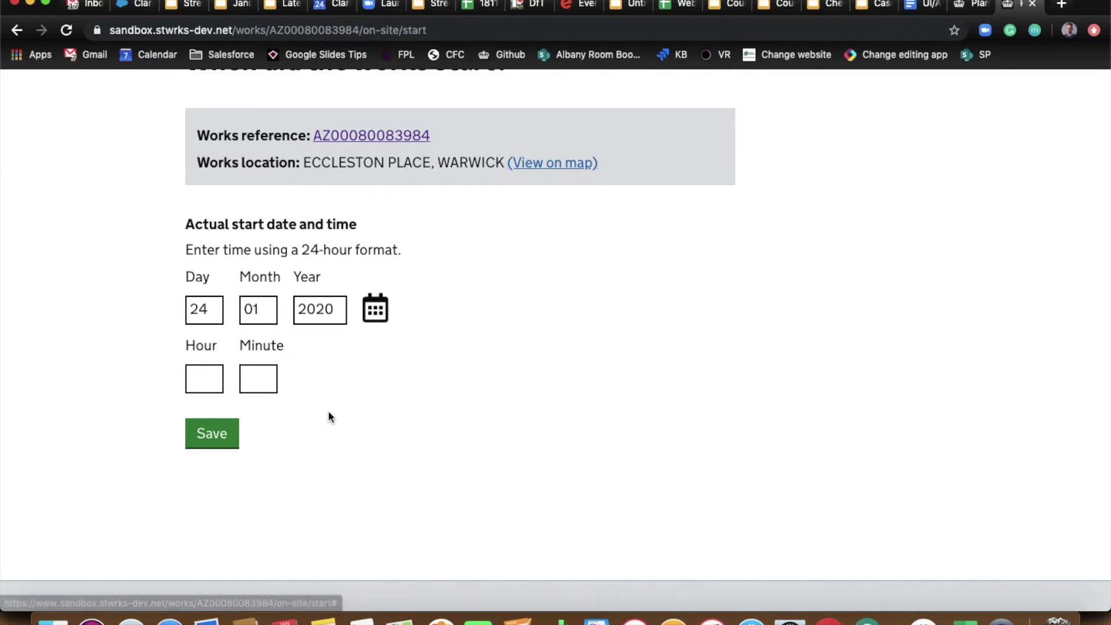
click(205, 377)
text(1100)
key(BackSpace)
key(BackSpace)
click(272, 379)
text(00)
click(206, 435)
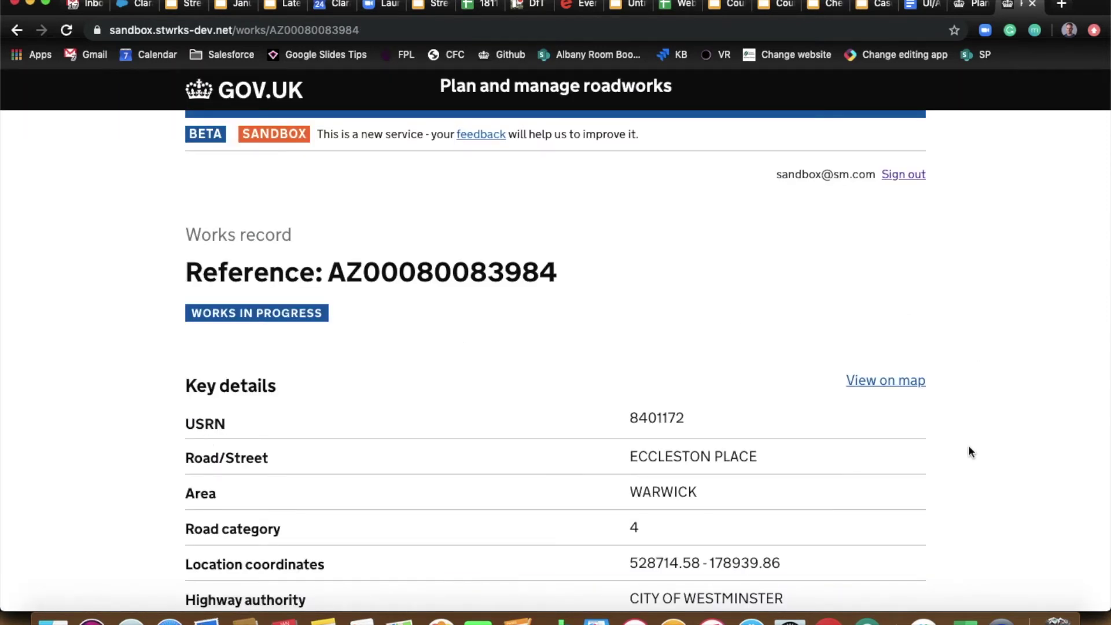
Step: Go to Onsite details and choose Log works stop
scroll(969, 450, down, 3)
scroll(957, 459, down, 5)
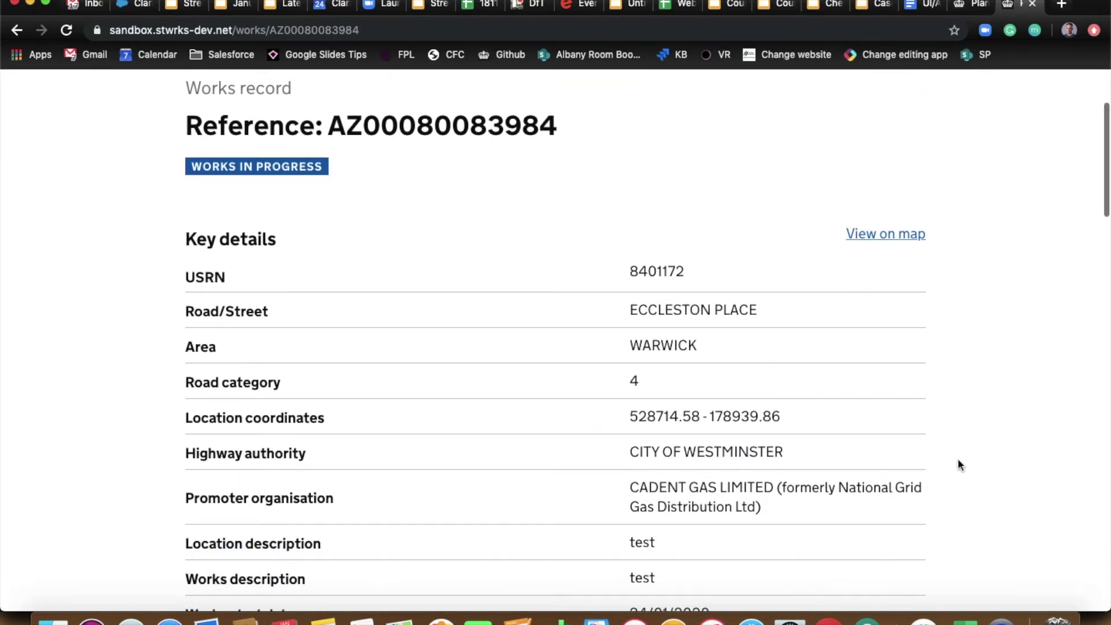
scroll(957, 458, down, 15)
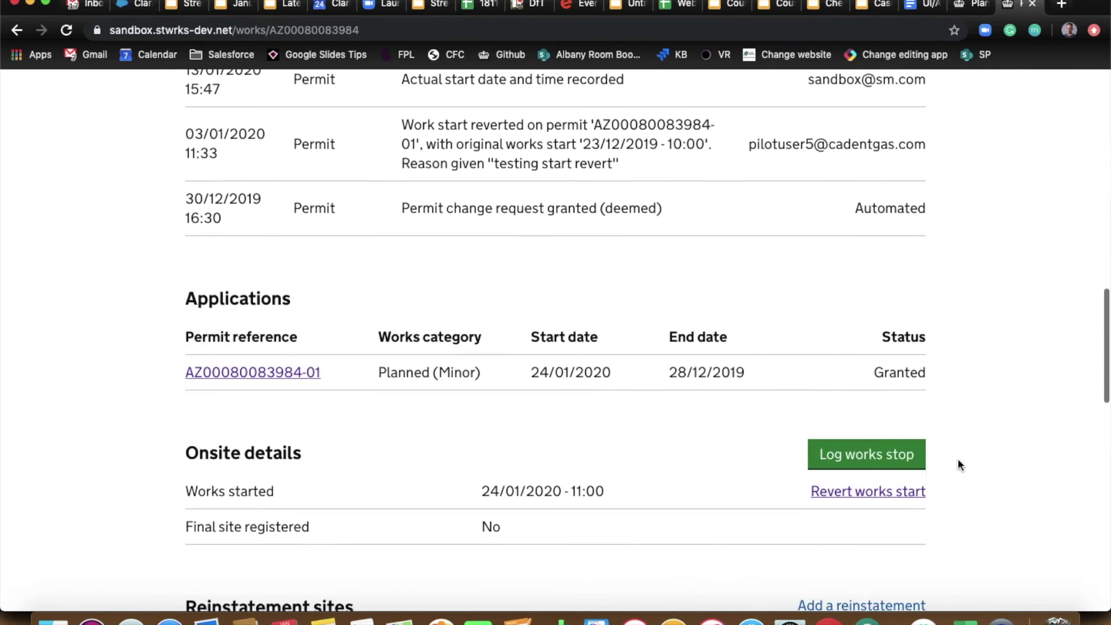
scroll(957, 458, down, 2)
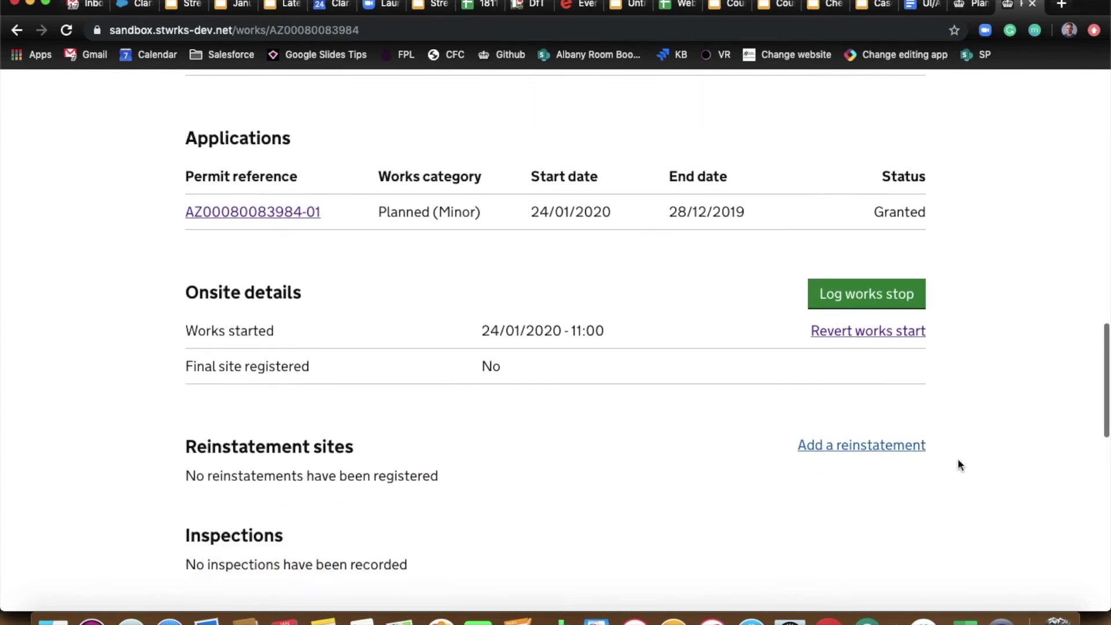
click(882, 282)
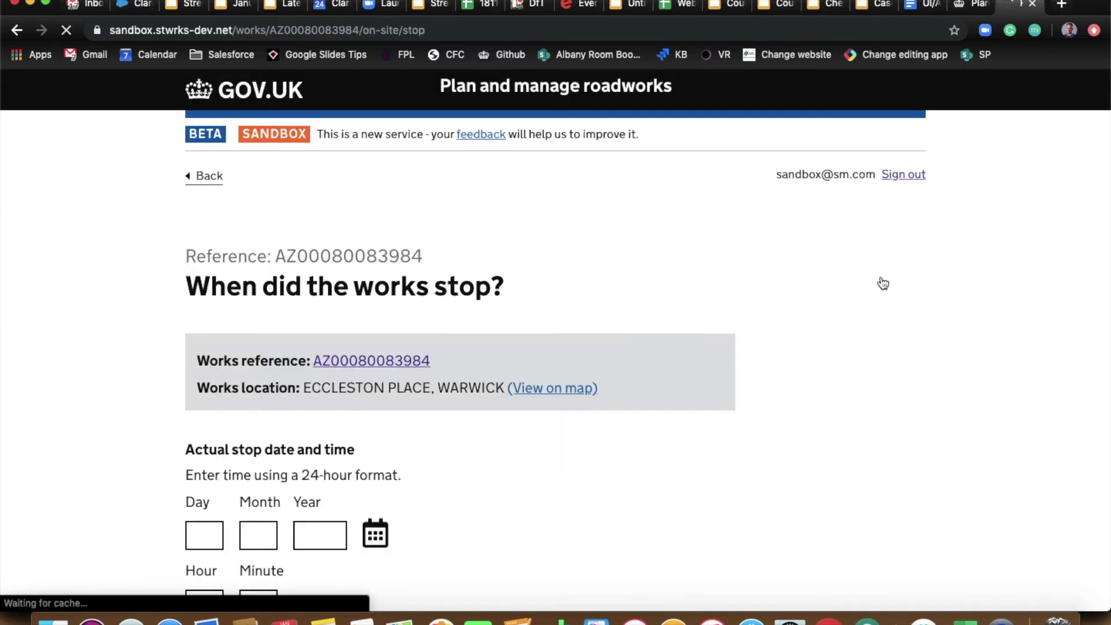
Step: Submit a works stop of 24 January 2020 at 11:30
scroll(882, 283, down, 4)
click(375, 313)
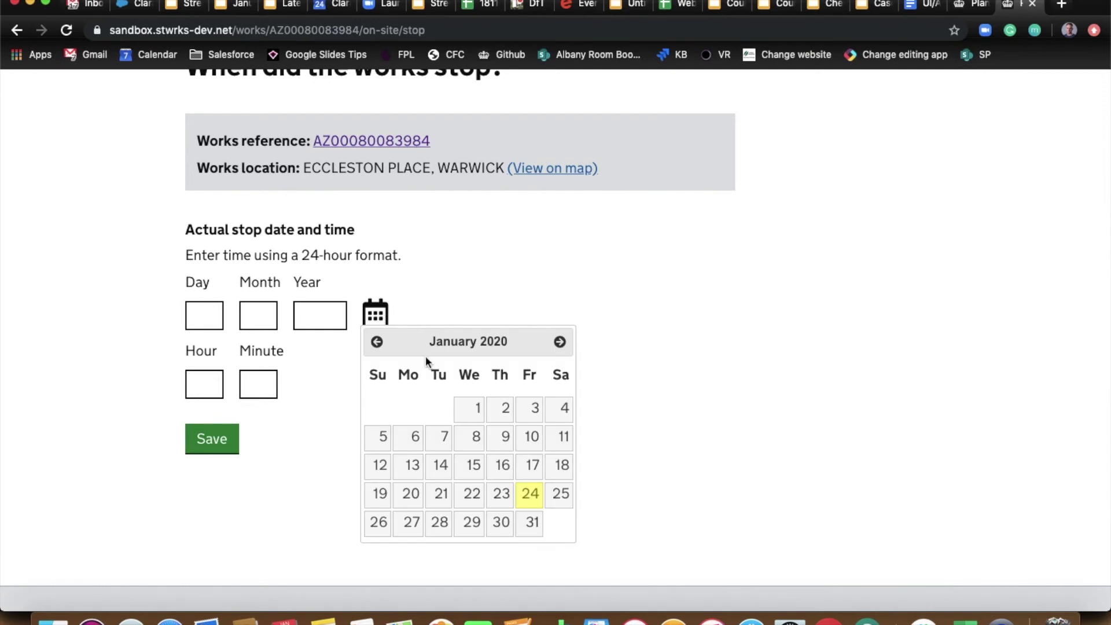
click(530, 492)
click(194, 378)
text(11)
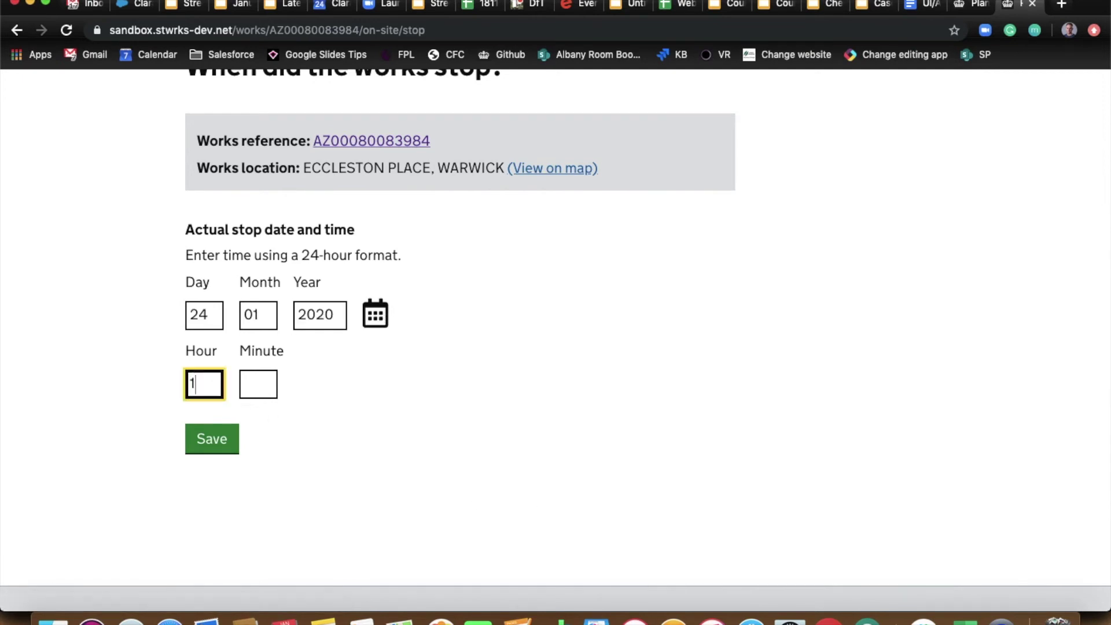
click(261, 380)
text(30)
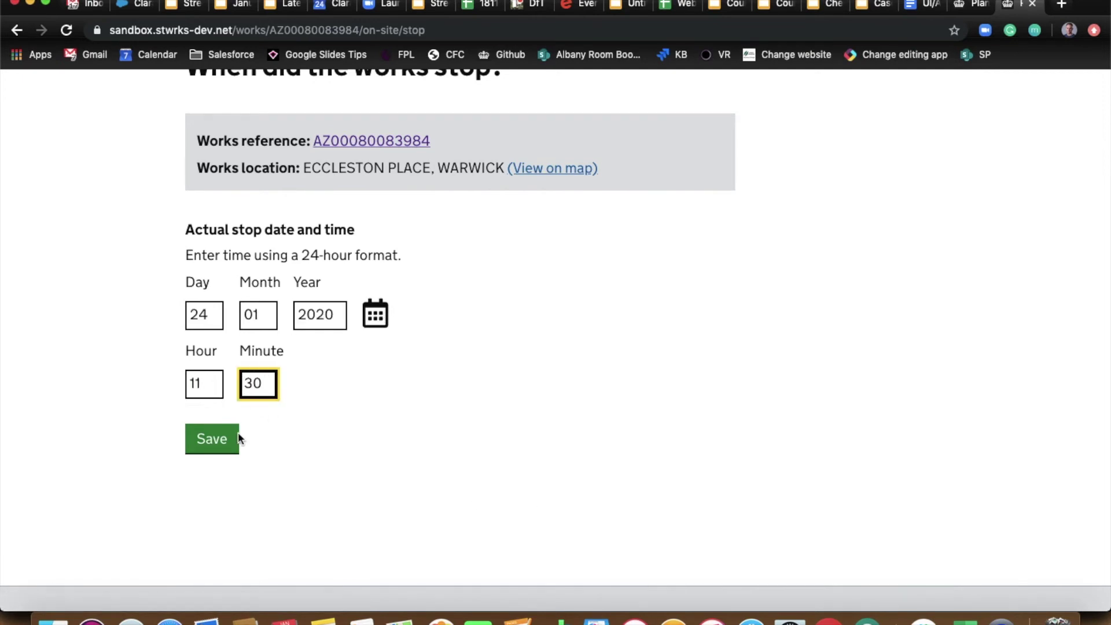
click(213, 446)
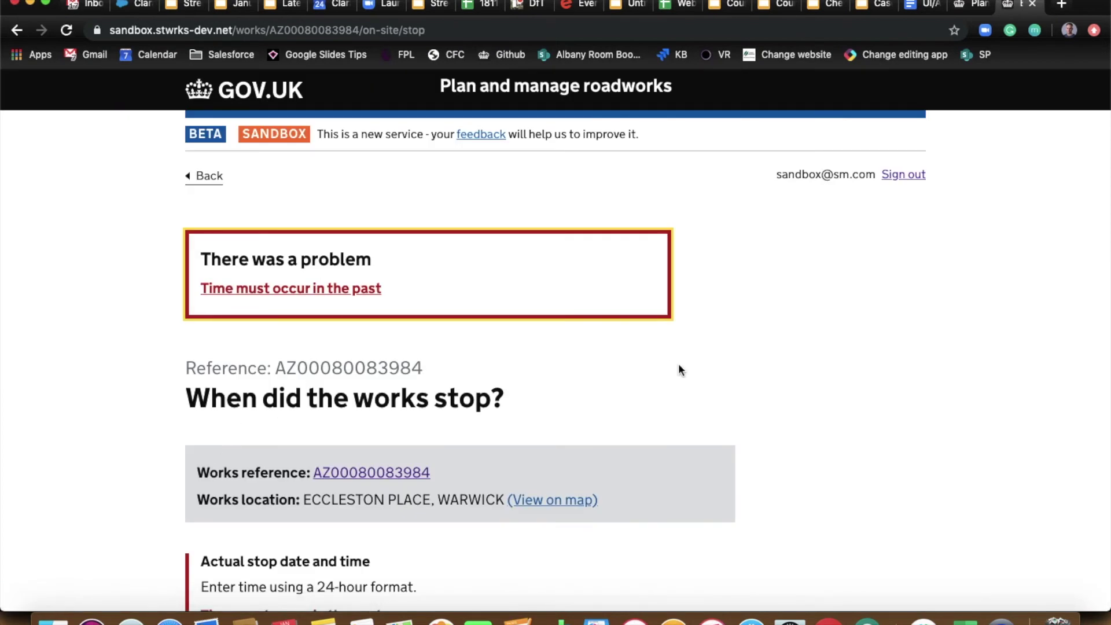
Step: Correct the flagged stop time to 11:00 and resubmit
scroll(766, 395, down, 1)
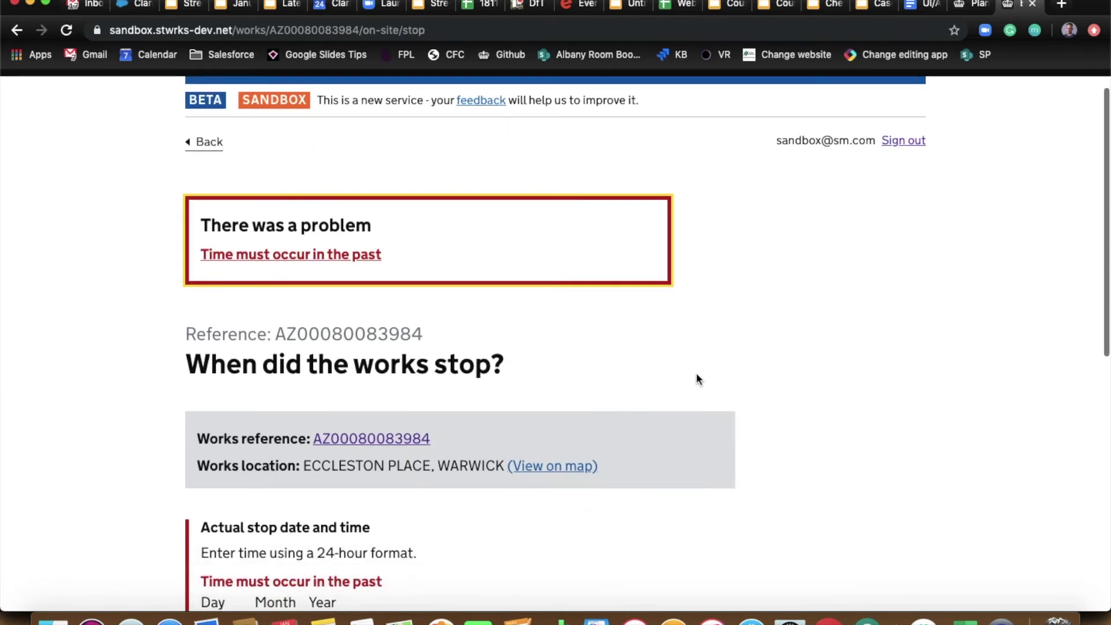
click(331, 258)
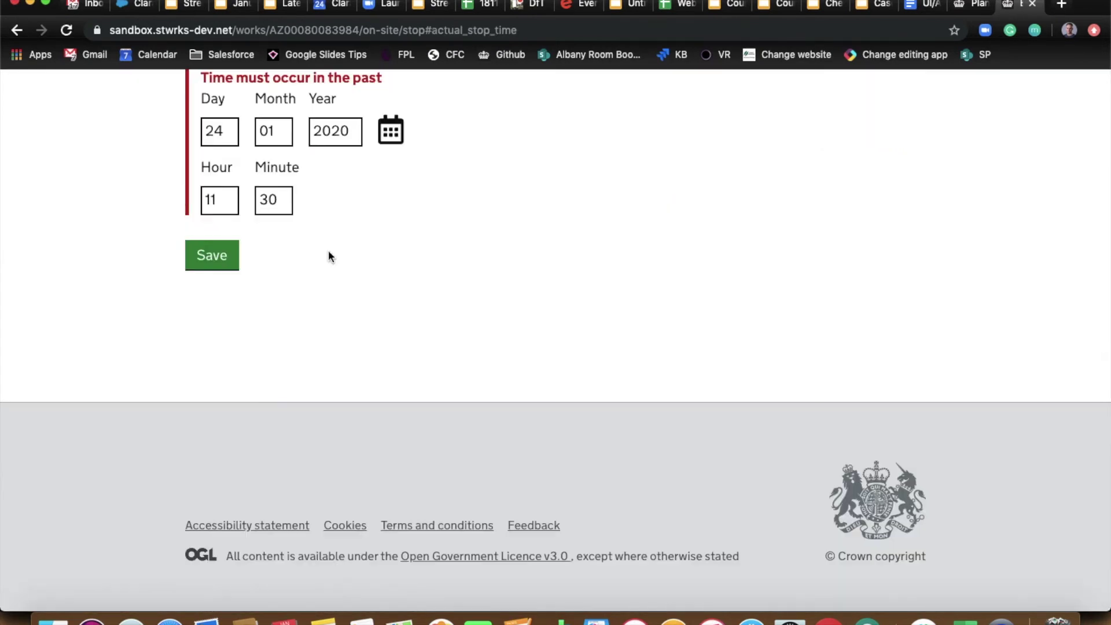
click(269, 200)
key(BackSpace)
text(0)
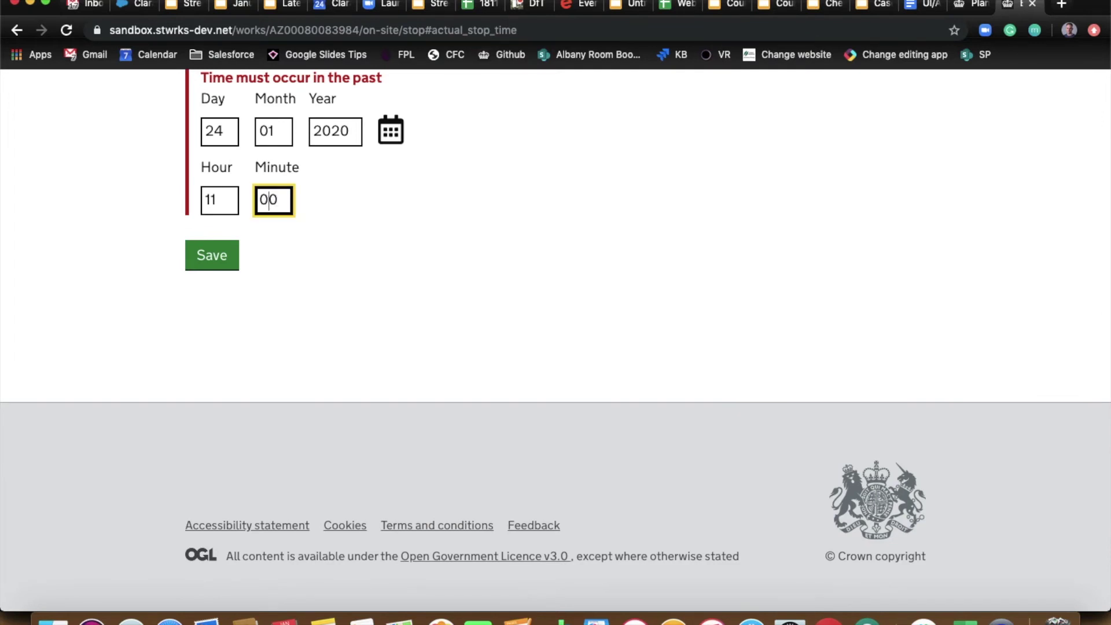
click(206, 248)
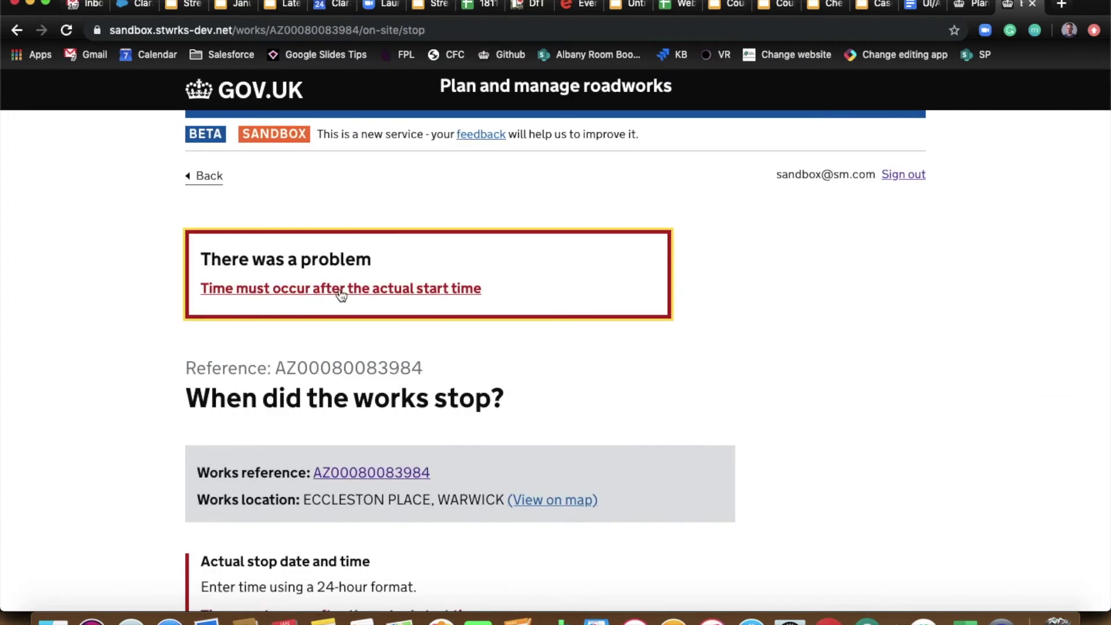
Step: Correct the stop minute again to 11:01 and save the works stop
click(355, 291)
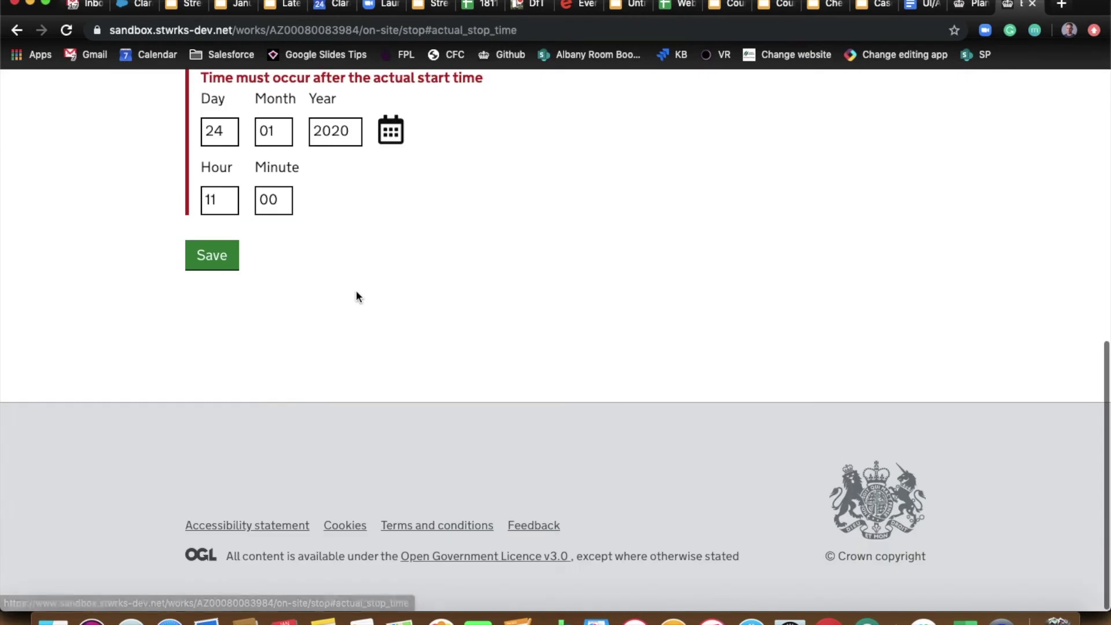
click(275, 200)
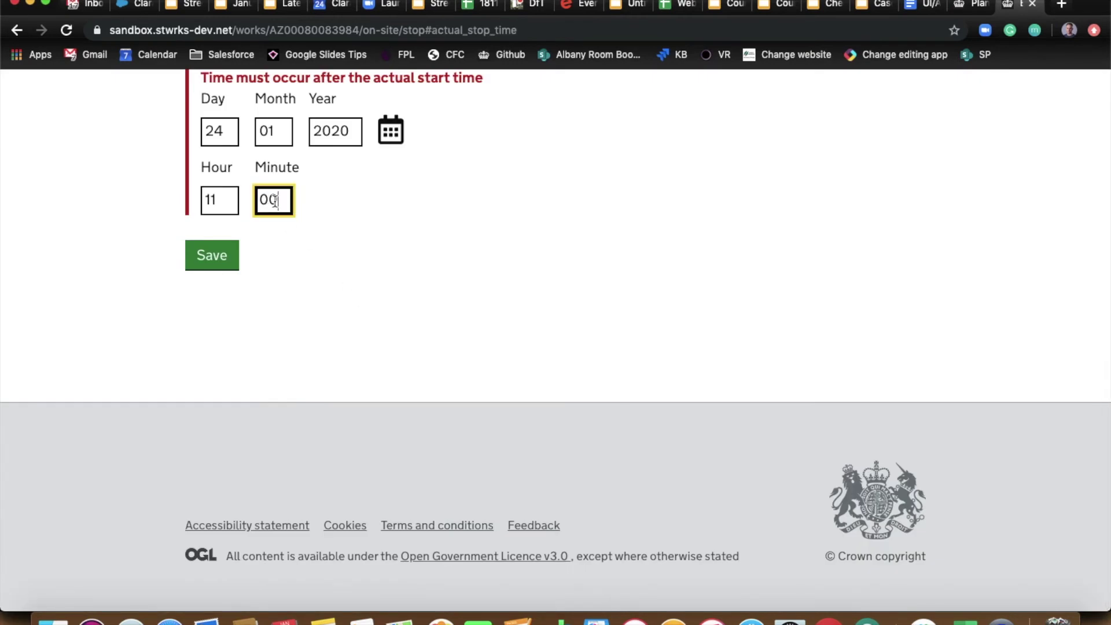
key(BackSpace)
text(1)
click(228, 260)
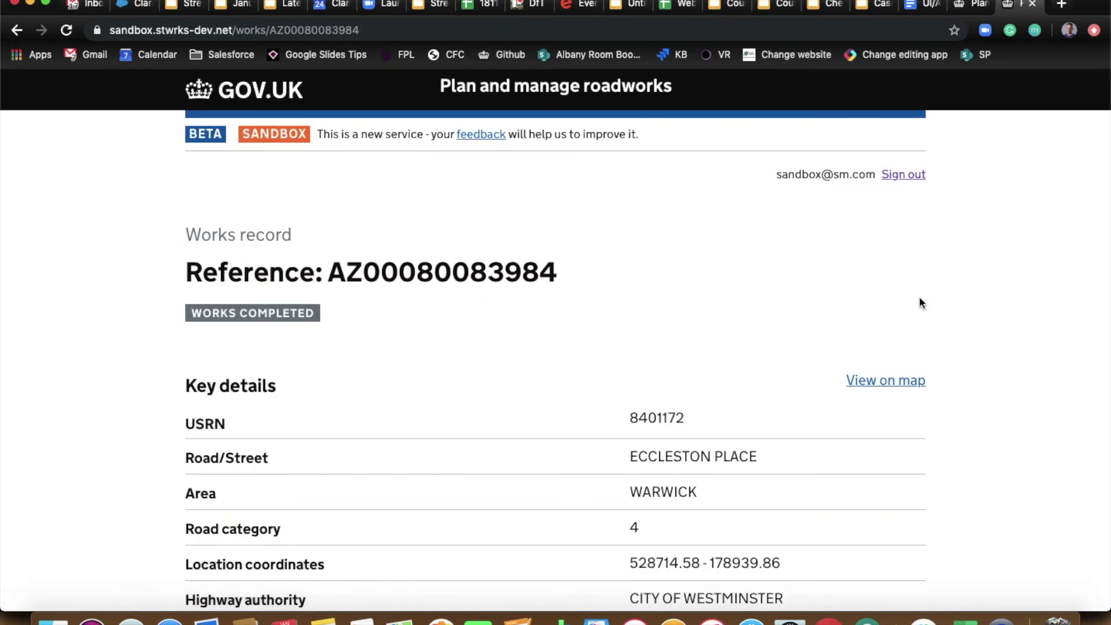
scroll(936, 400, down, 3)
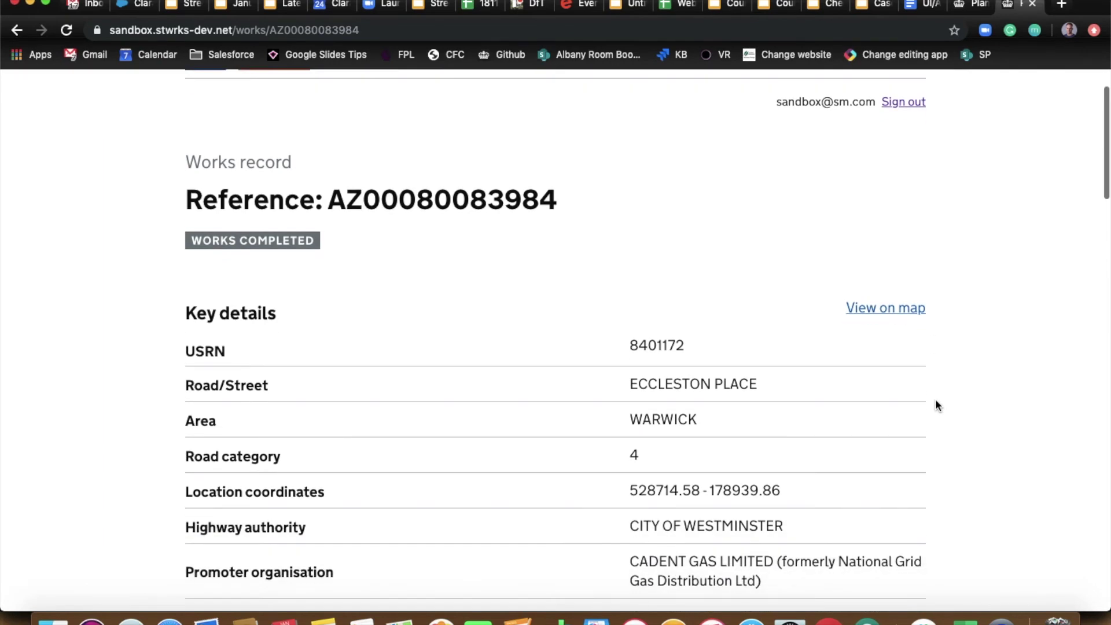
scroll(936, 399, down, 18)
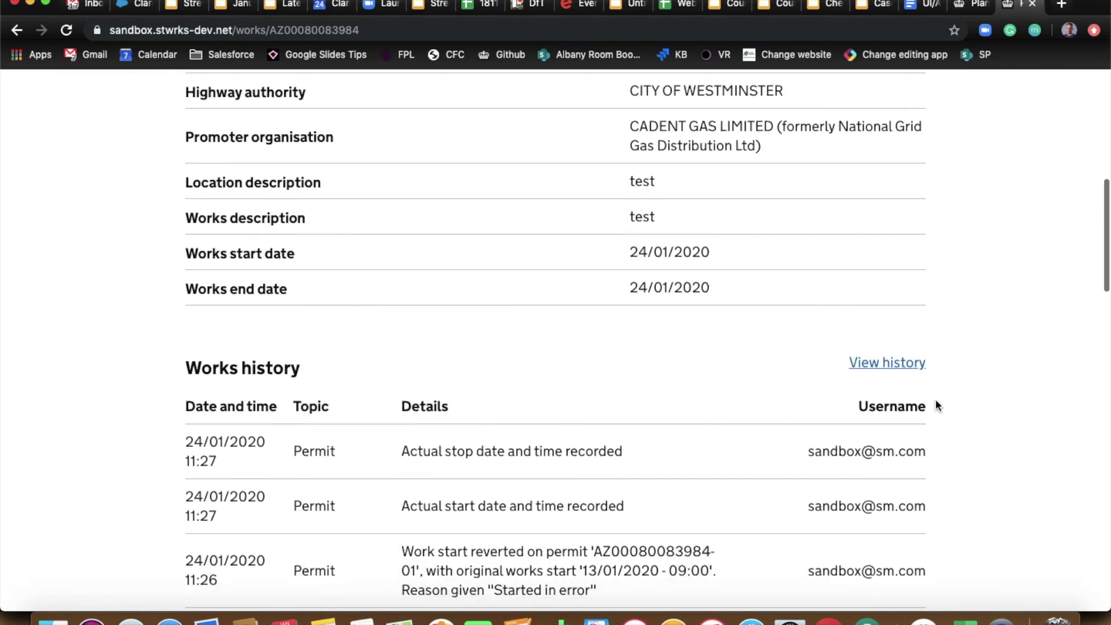
scroll(935, 398, down, 15)
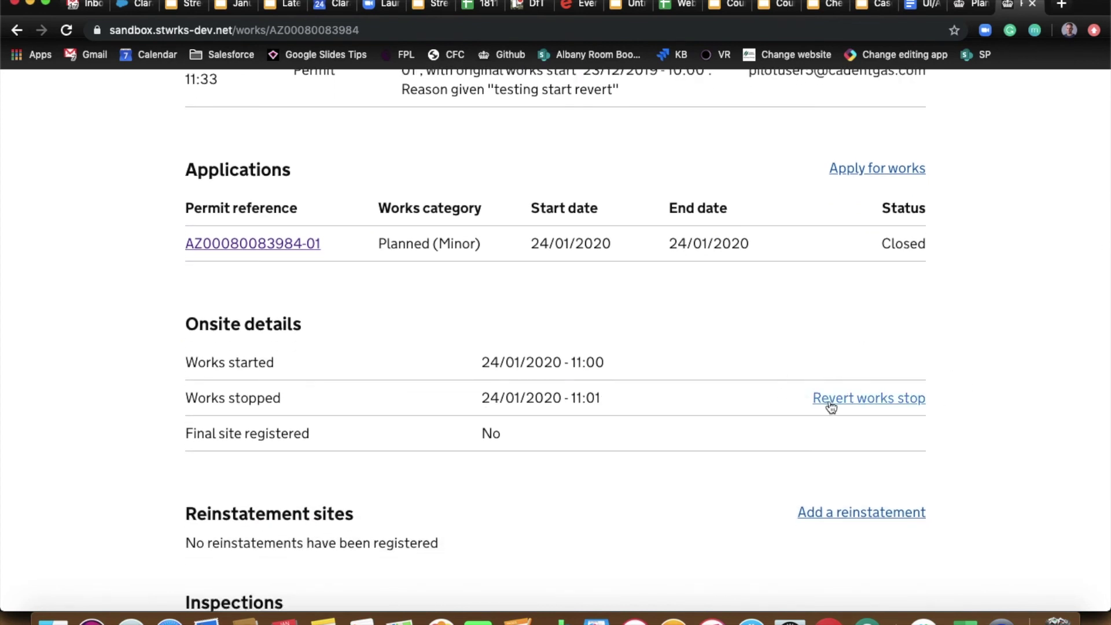
click(849, 404)
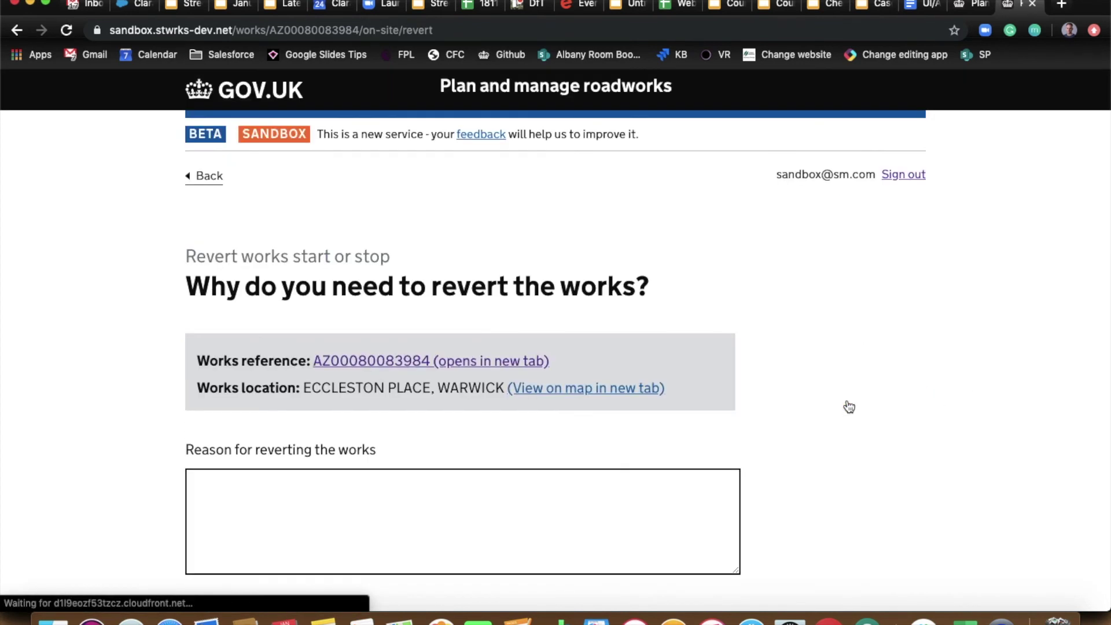
scroll(799, 473, down, 2)
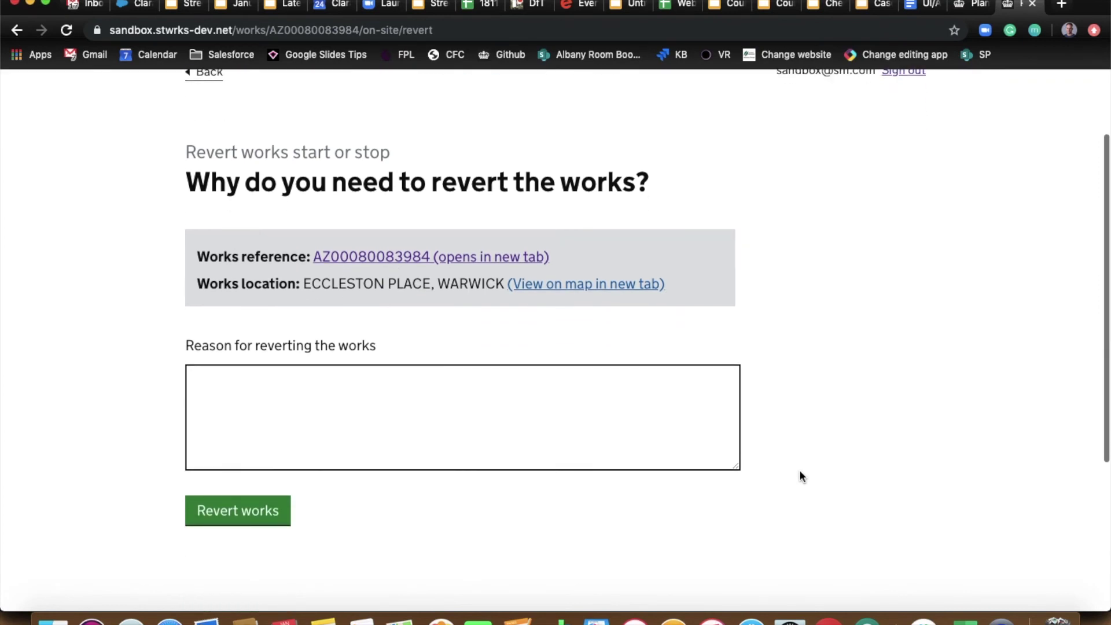
click(474, 392)
text(Demo video)
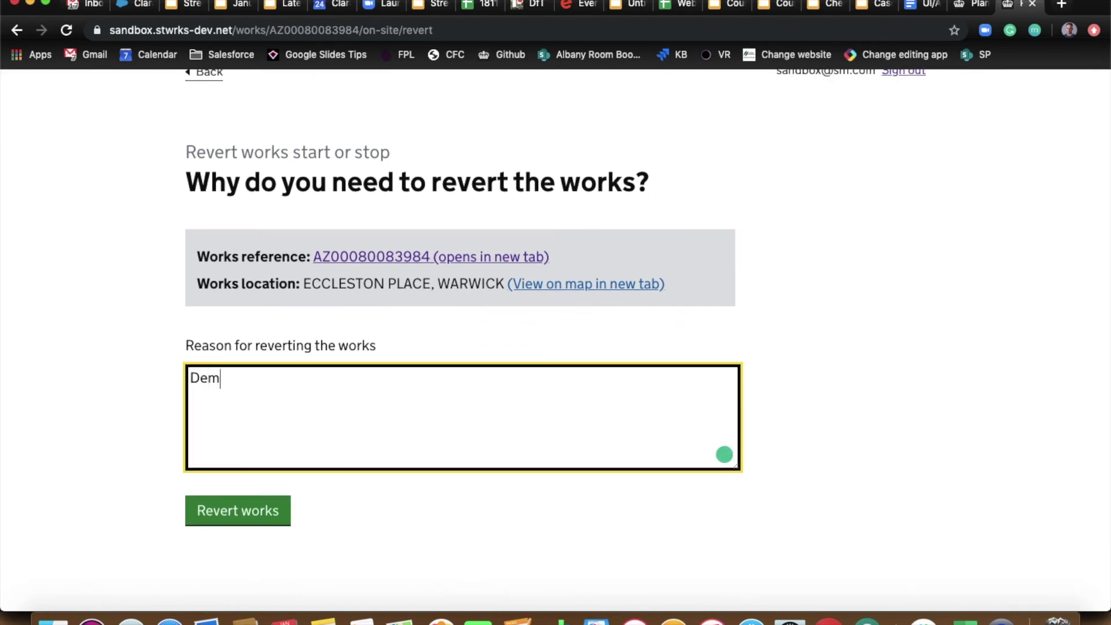
click(261, 517)
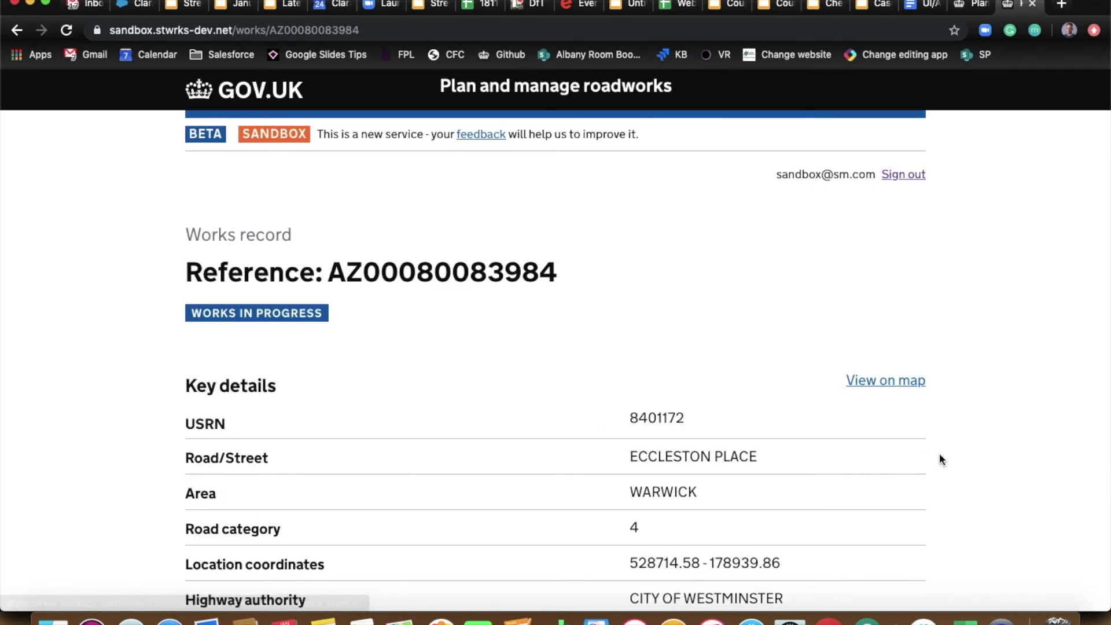
scroll(939, 459, down, 5)
scroll(939, 454, down, 12)
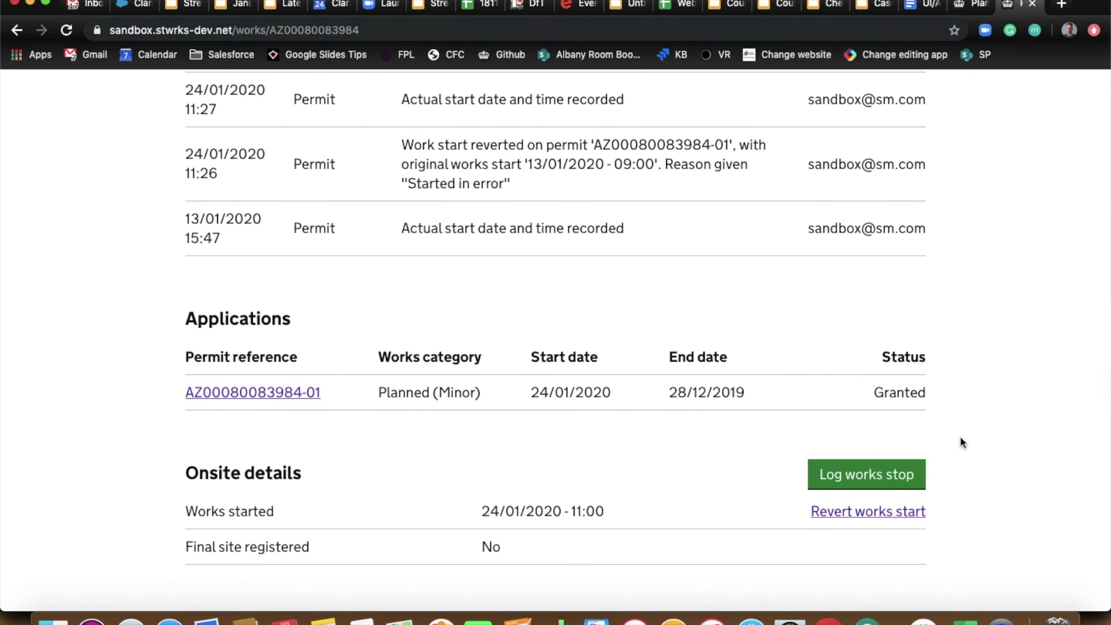
scroll(960, 438, down, 2)
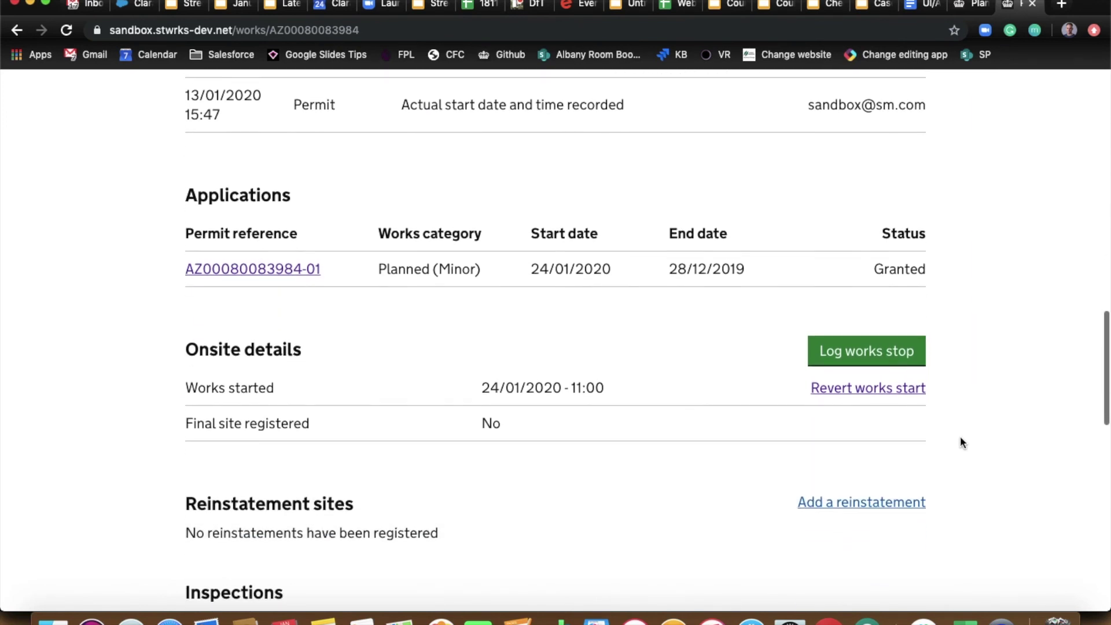